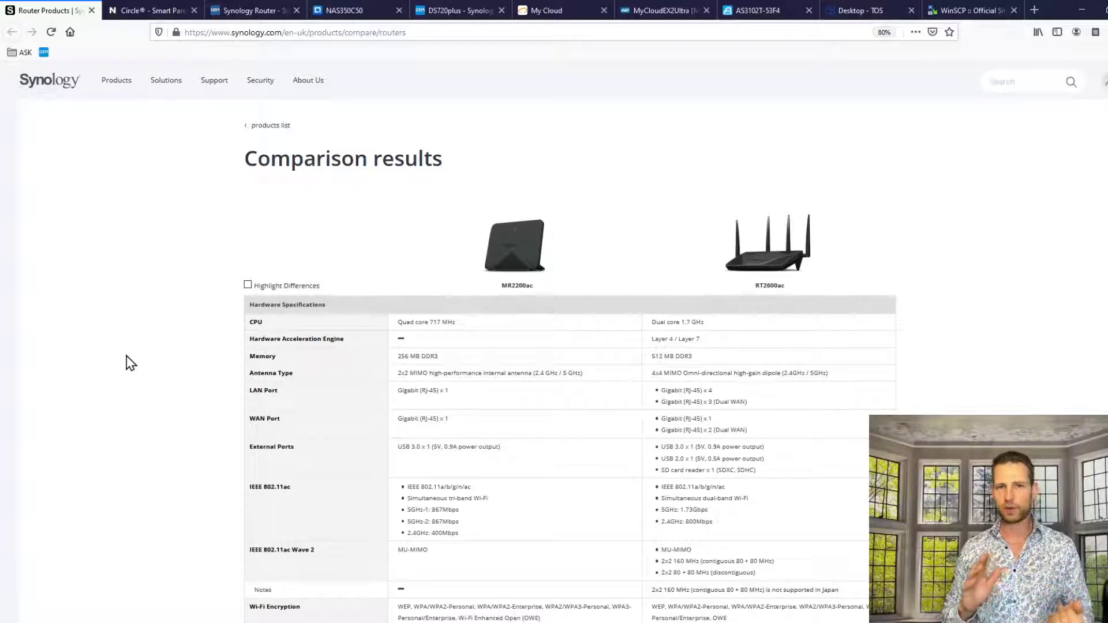
Switch to the Circle tab showing Netgear's Smart Parental Controls page for NETGEAR routers.
click(154, 12)
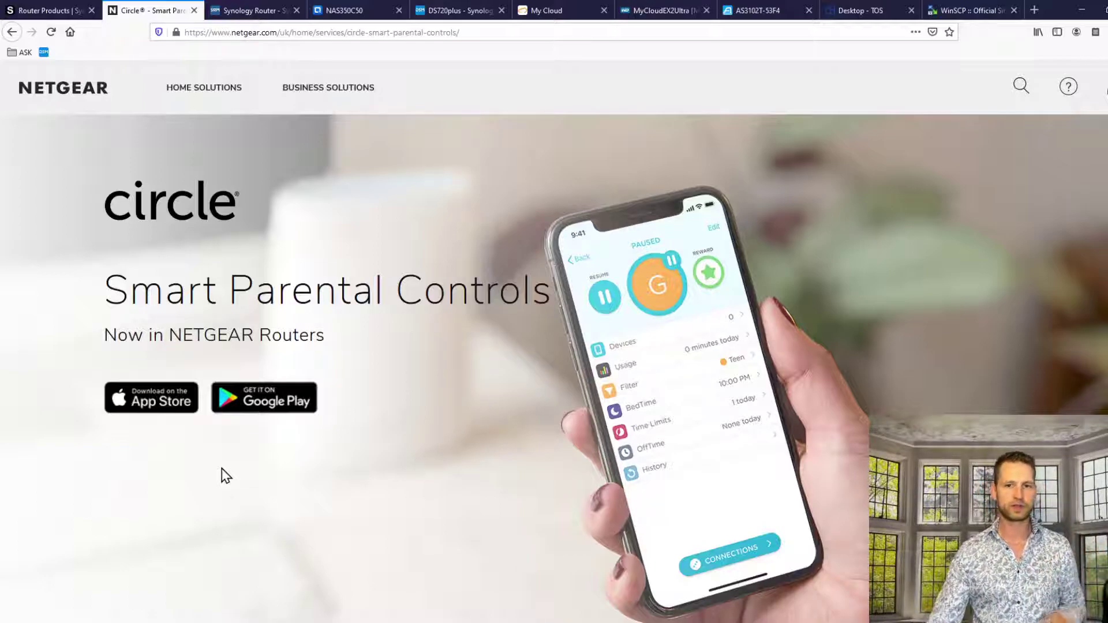
Return to Synology's MR2200ac vs RT2600ac router comparison results tab.
click(59, 14)
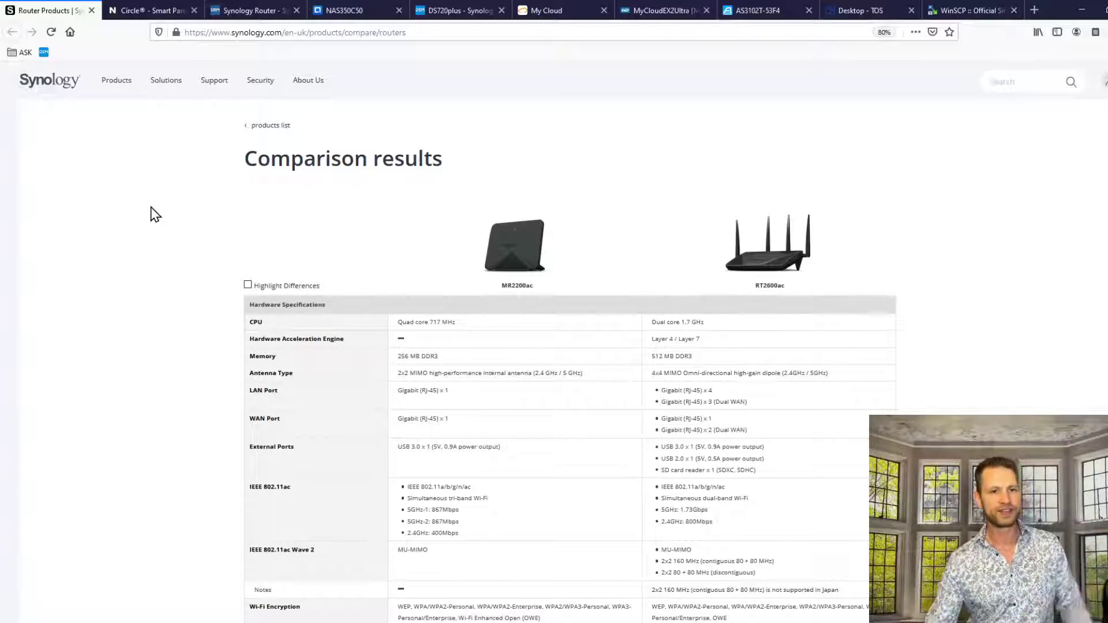
In Safe Access, start a new device-based user profile named 'Synology'.
click(240, 12)
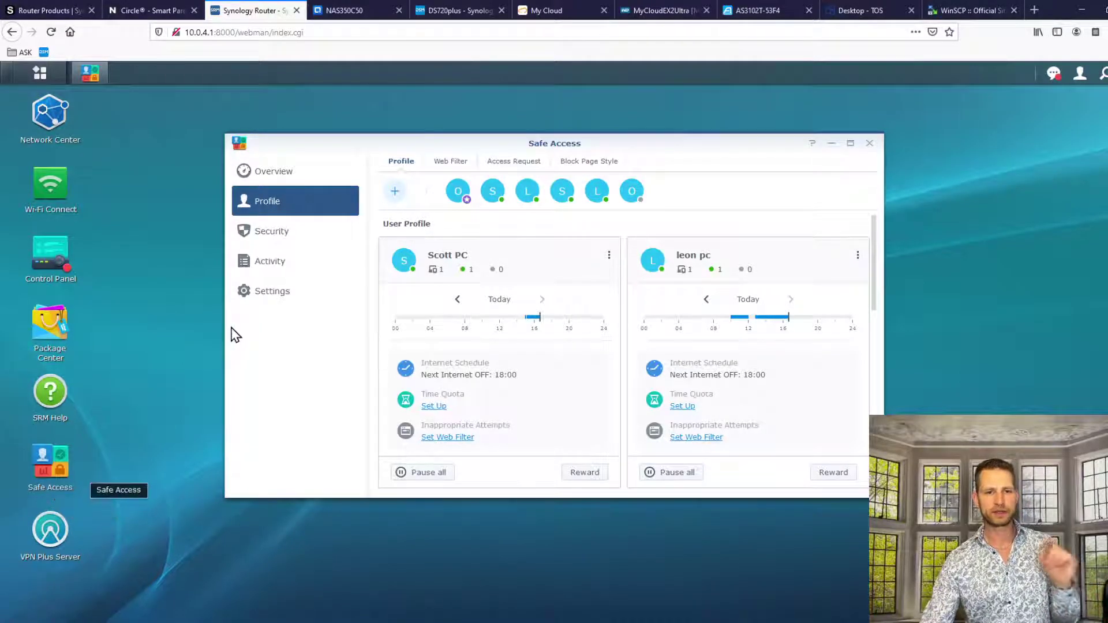
click(393, 192)
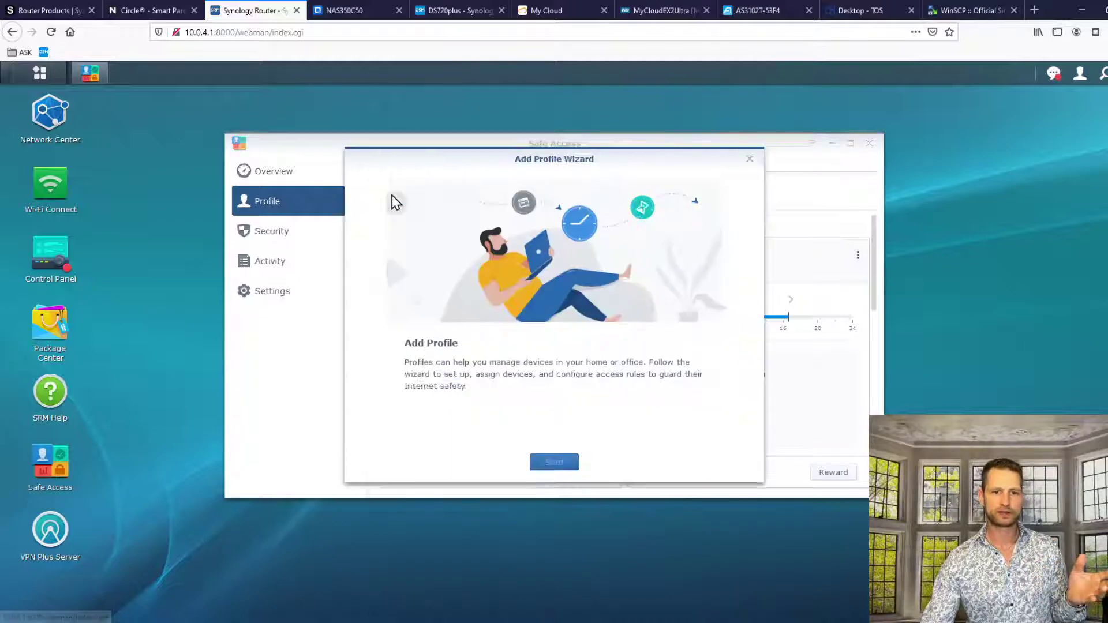
click(554, 467)
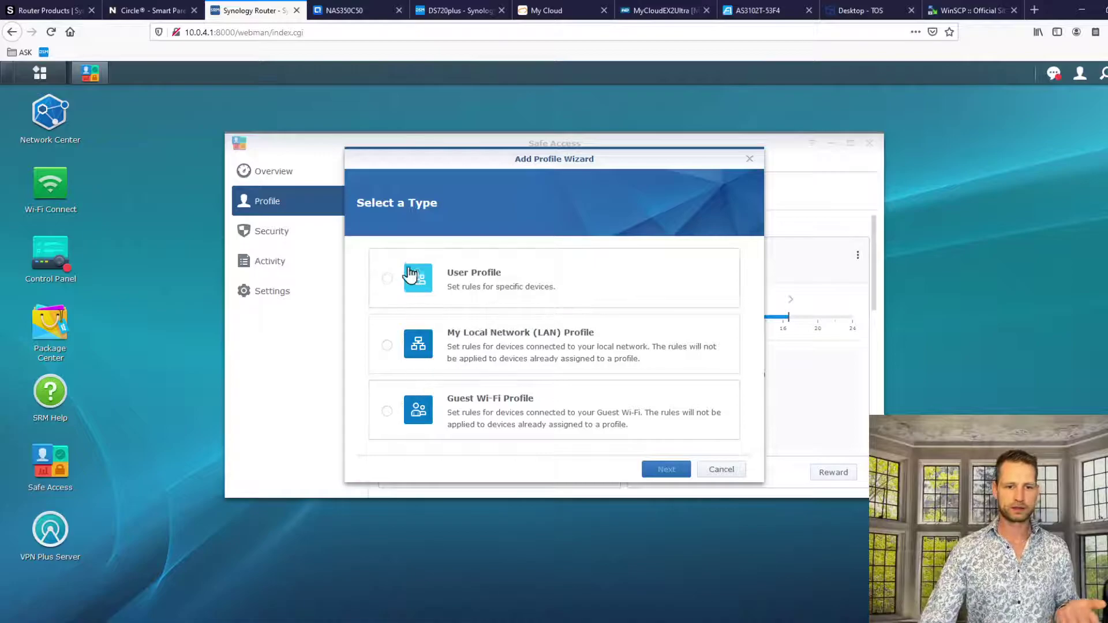
click(397, 279)
click(668, 469)
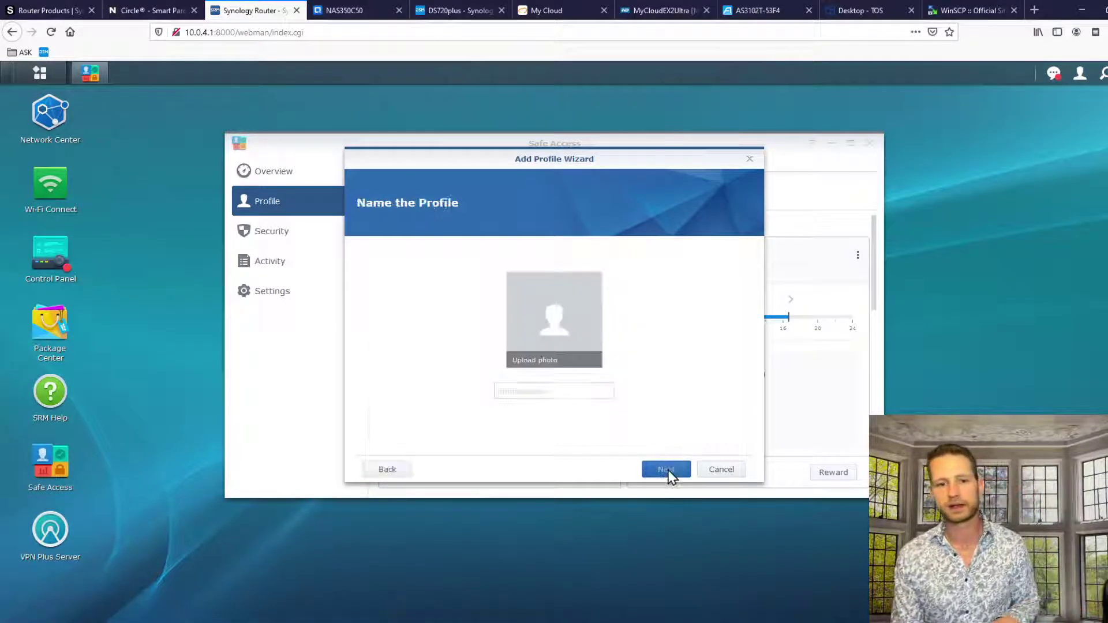
click(551, 391)
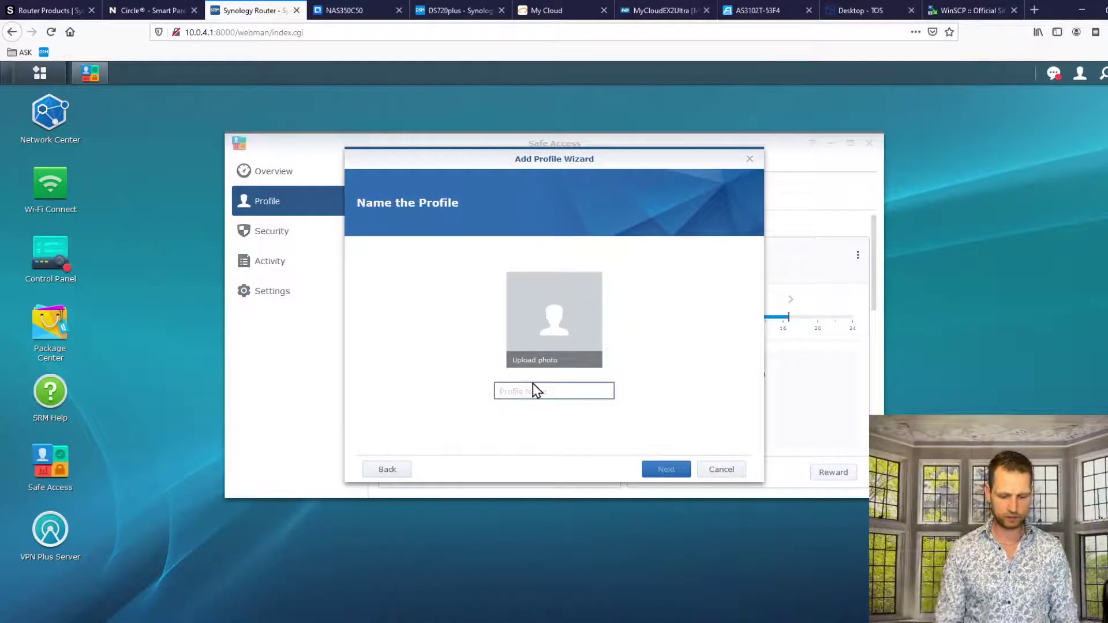
text(Synol)
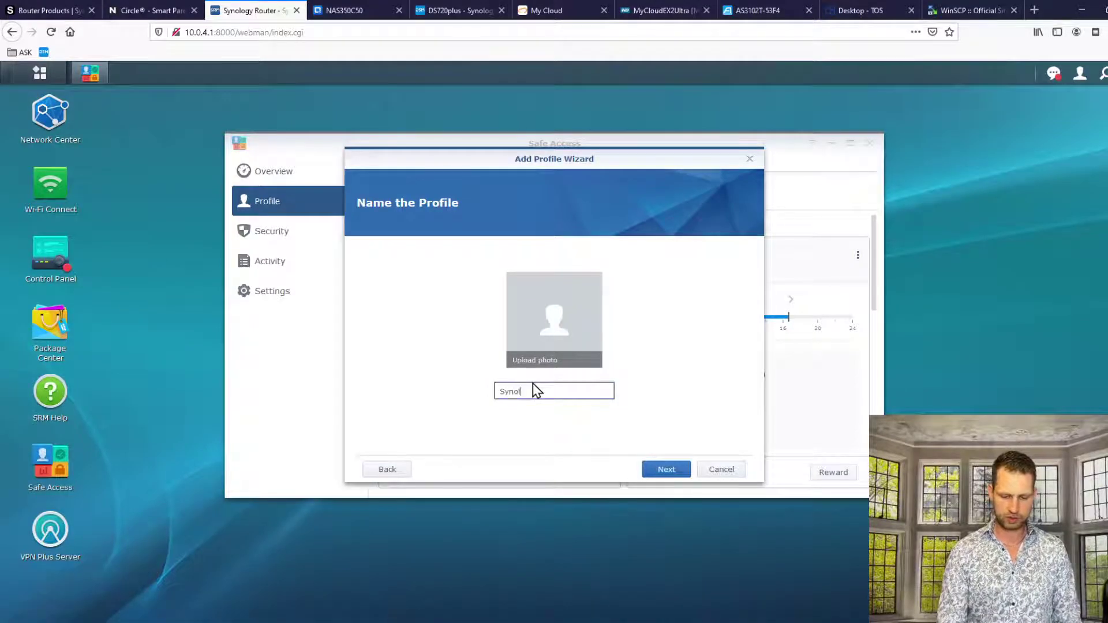
text(og)
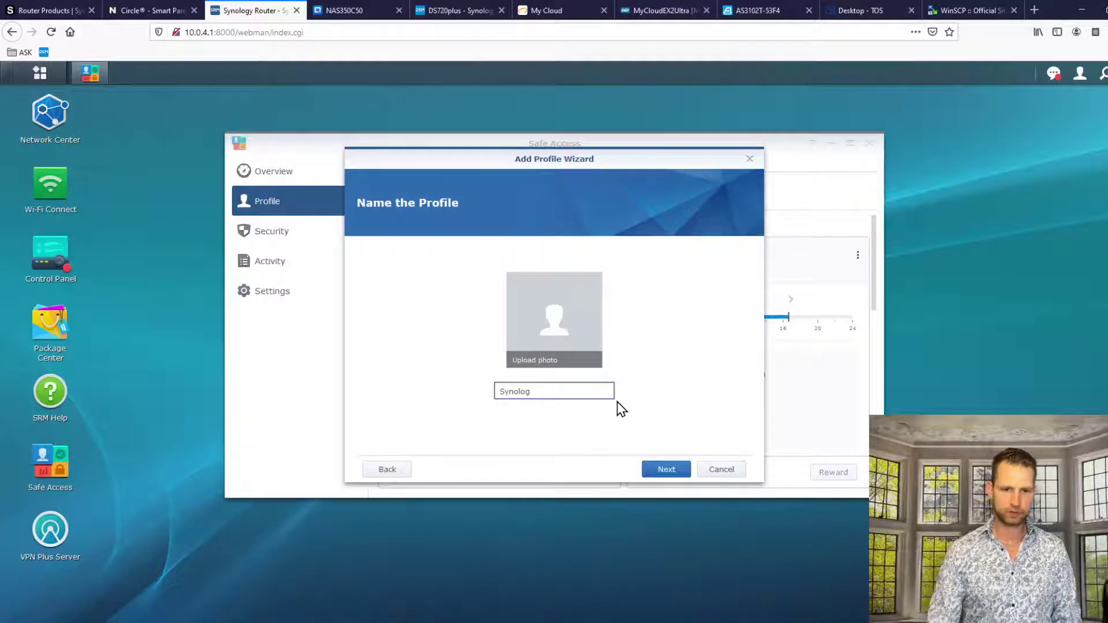
text(y)
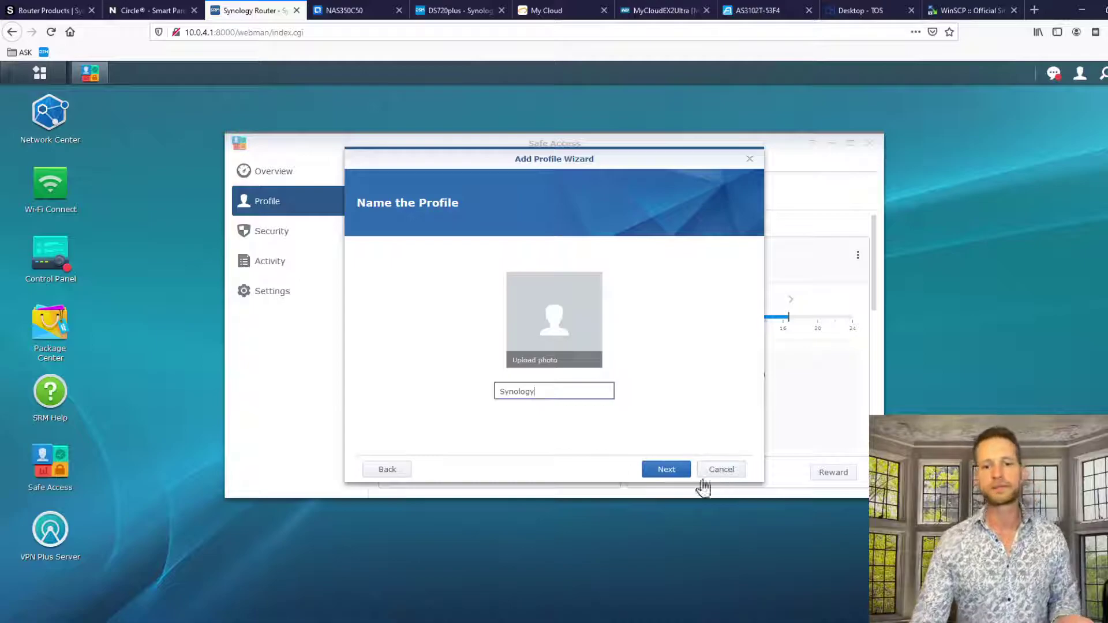
click(671, 471)
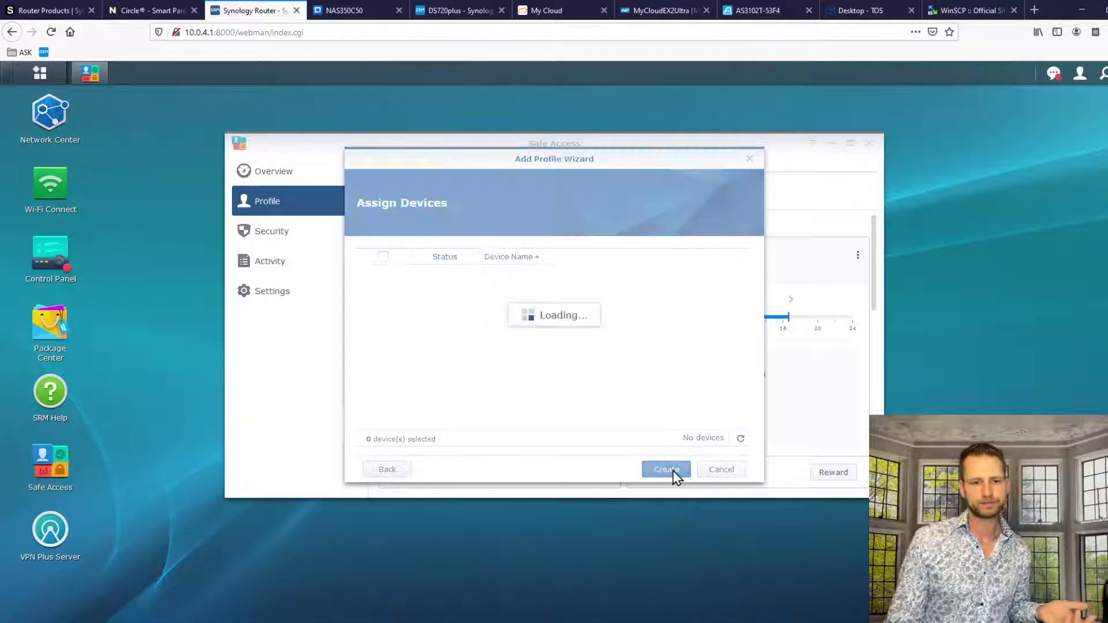
Assign the DS720plus NAS to the profile, create it and close the wizard.
scroll(549, 366, down, 3)
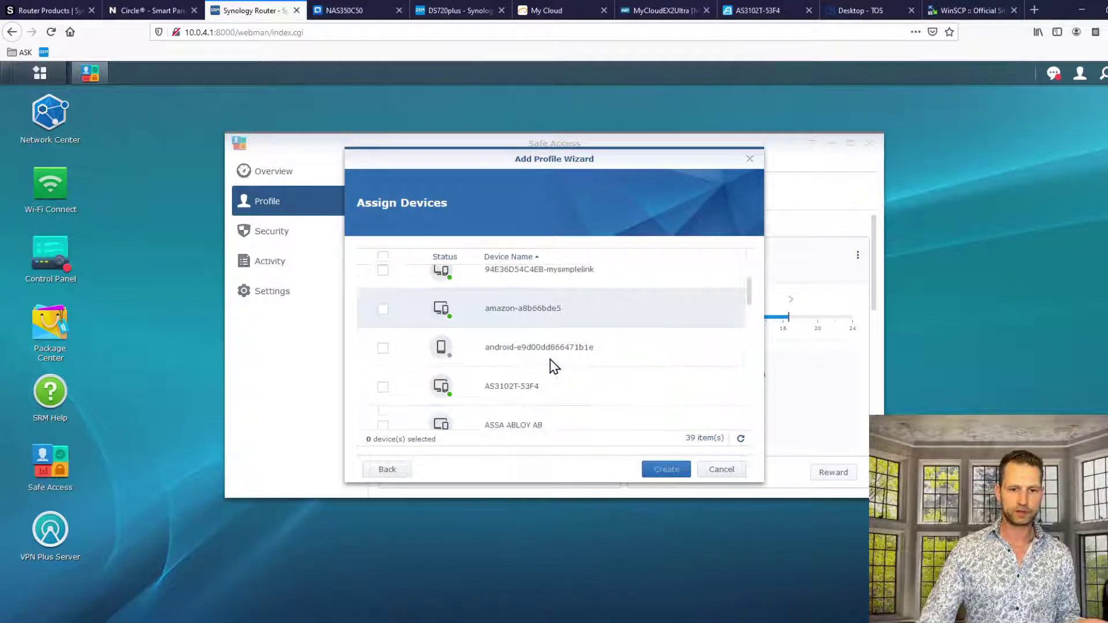
scroll(551, 365, down, 3)
scroll(545, 362, down, 1)
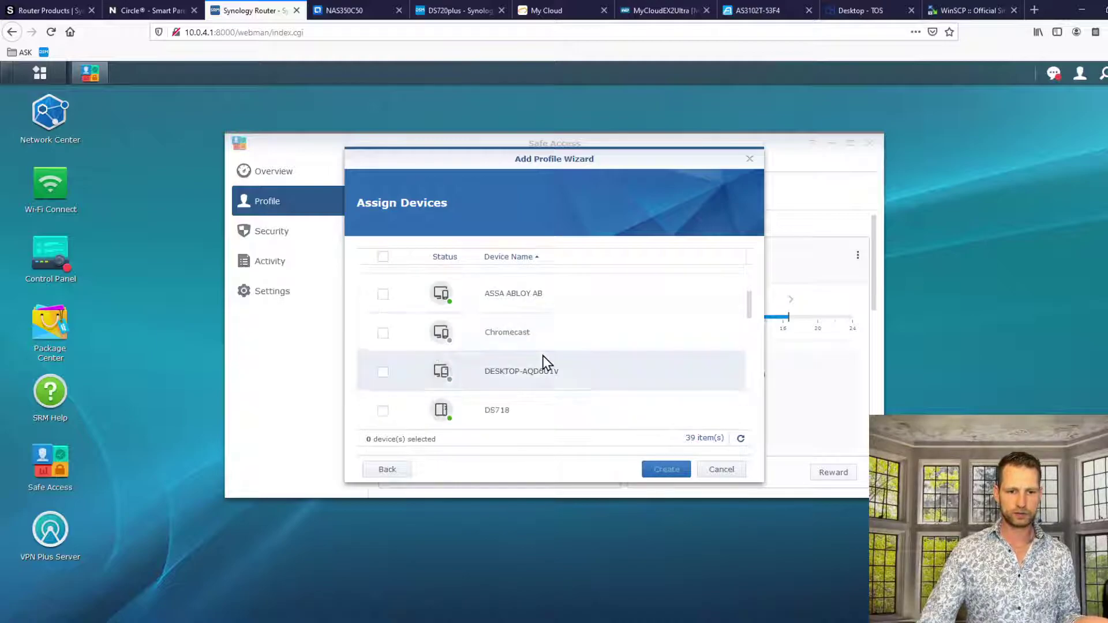
scroll(541, 359, down, 1)
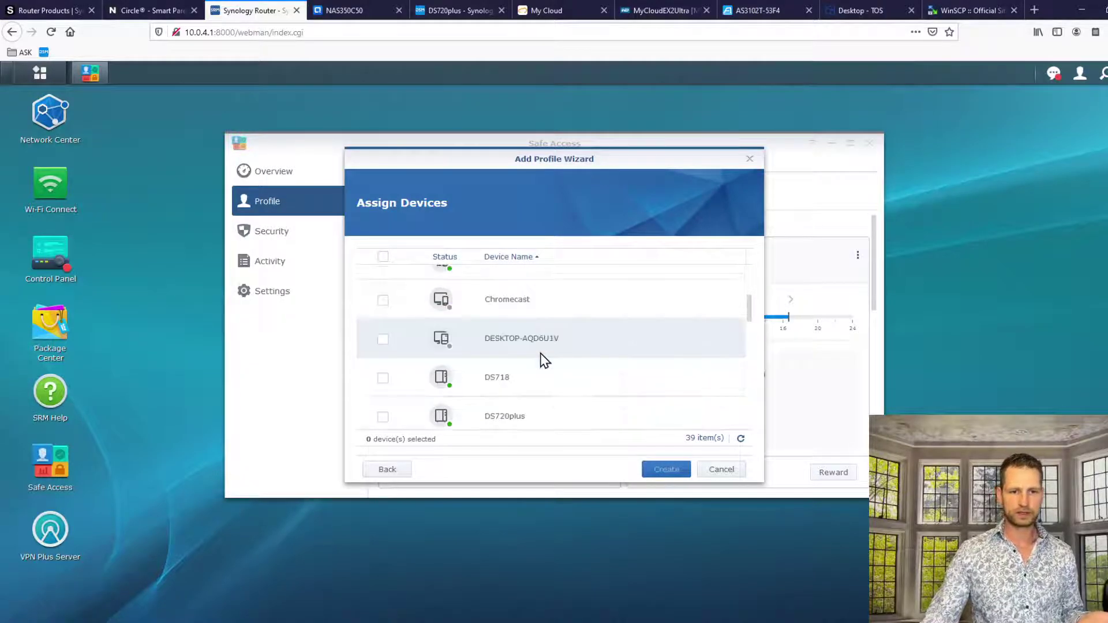
scroll(541, 361, down, 1)
click(506, 383)
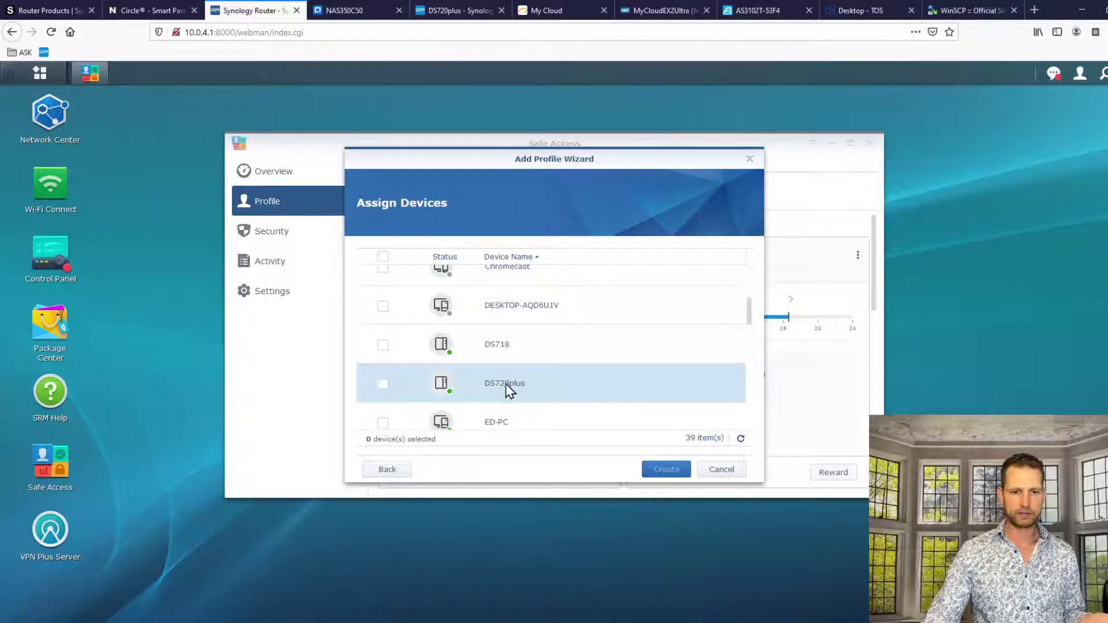
click(384, 386)
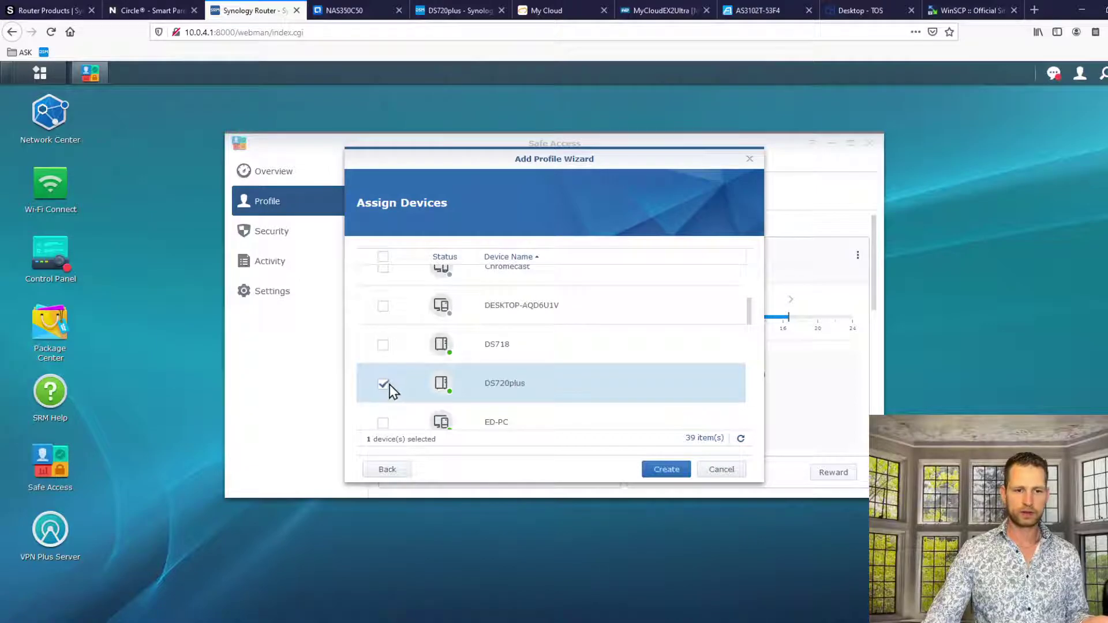
click(666, 472)
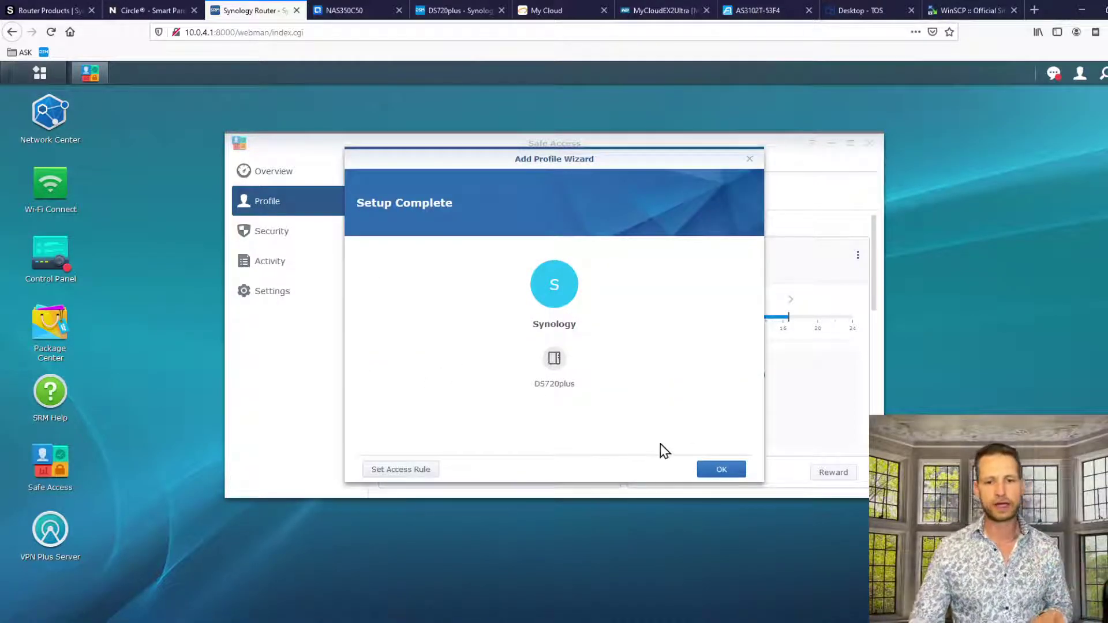
click(731, 475)
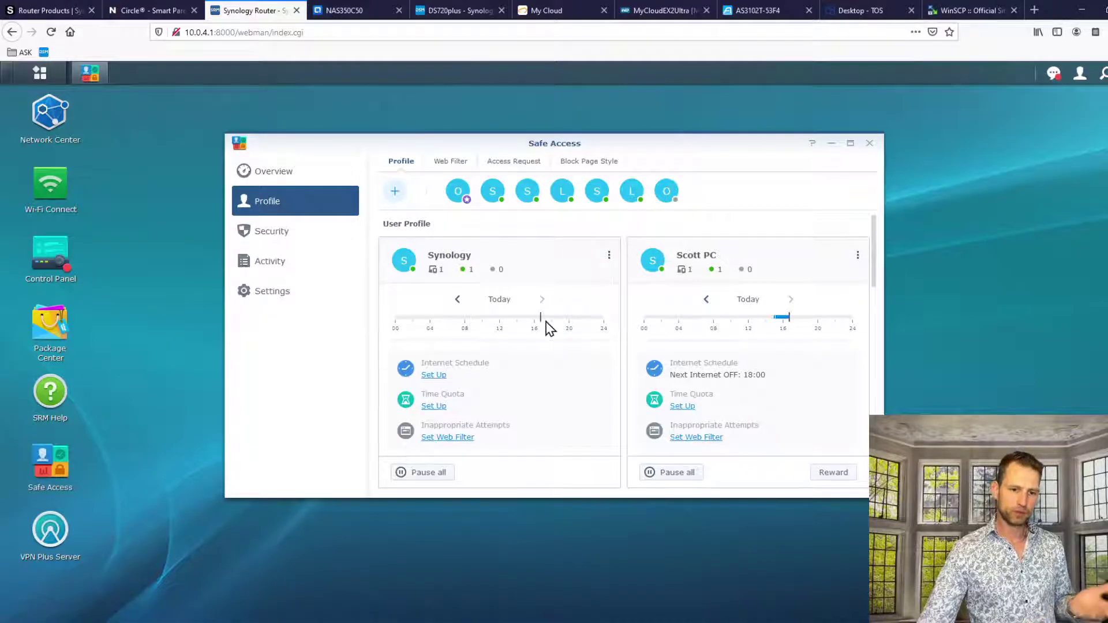
Use Pause all on the Synology profile card to block its internet access.
scroll(461, 375, down, 1)
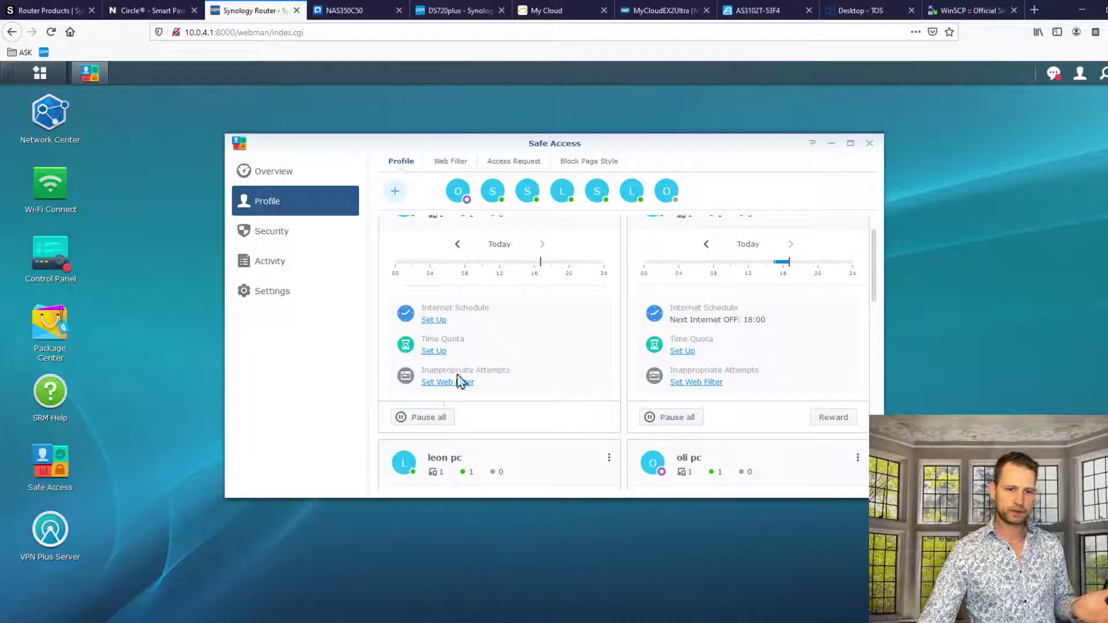
click(441, 425)
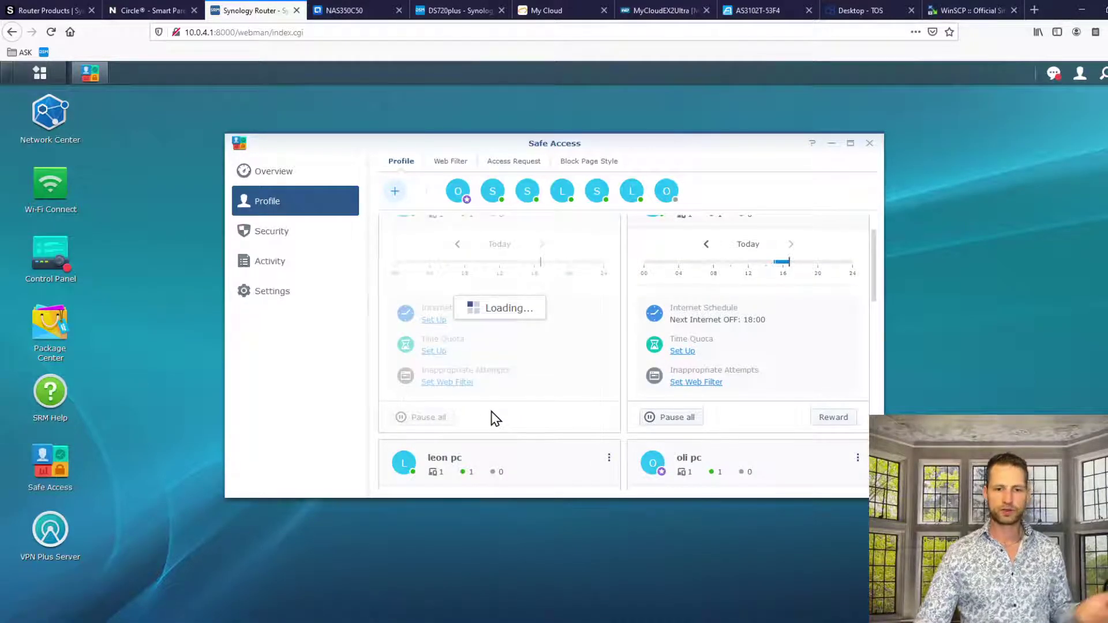
scroll(497, 395, up, 1)
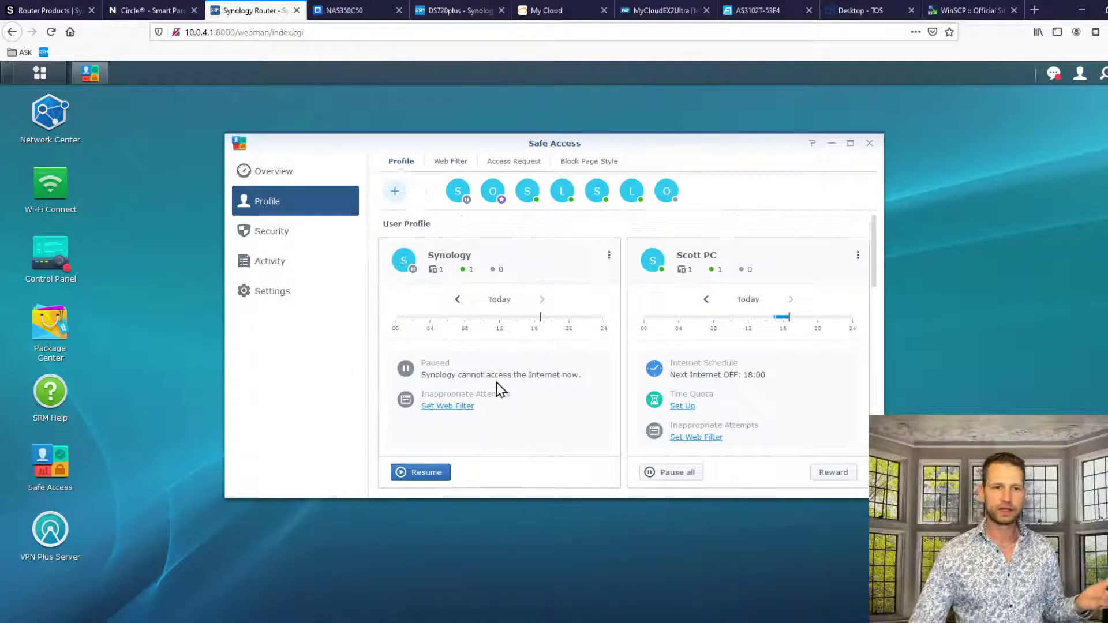
Switch to the DS720plus DSM tab, where Package Center shows 'Connection failed'.
click(445, 12)
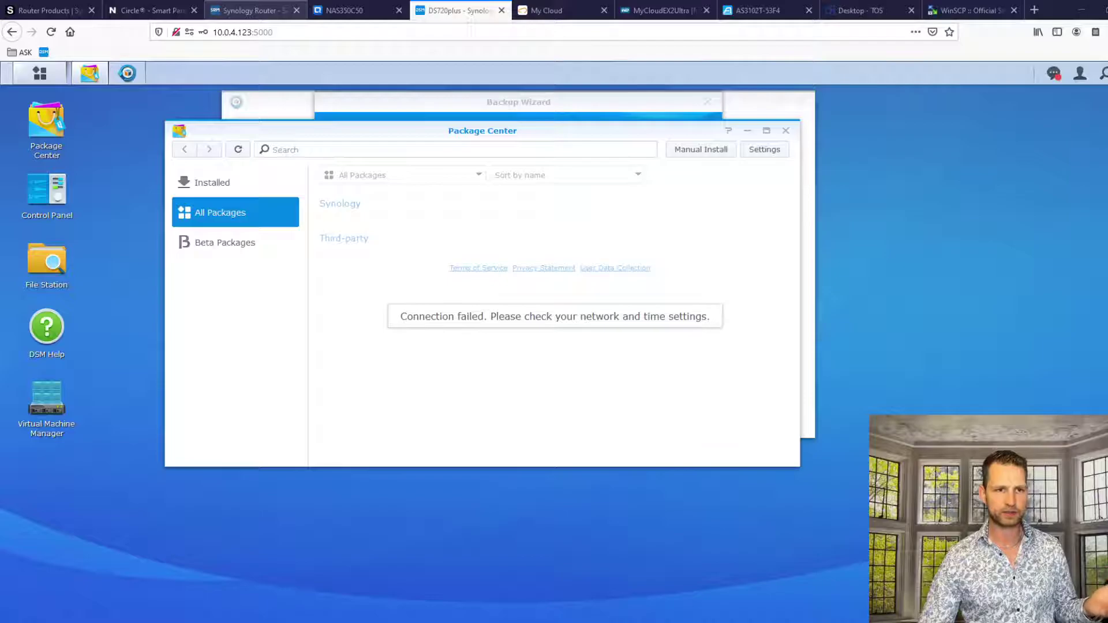
Open Control Panel, then close and reopen Package Center, which still fails to connect.
click(247, 10)
click(441, 12)
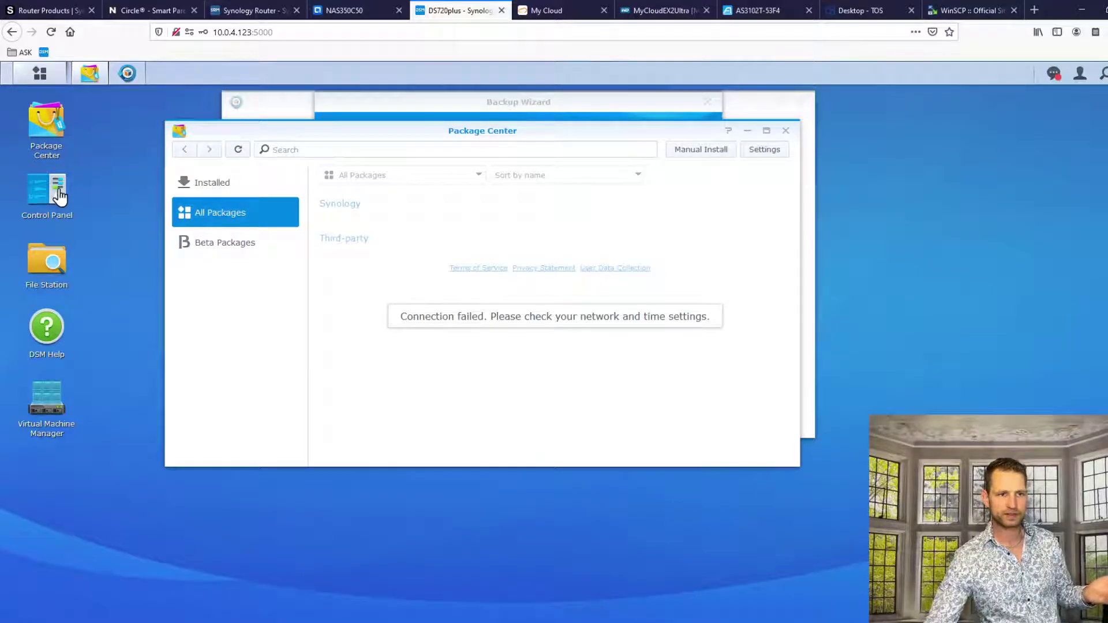
click(60, 196)
click(47, 135)
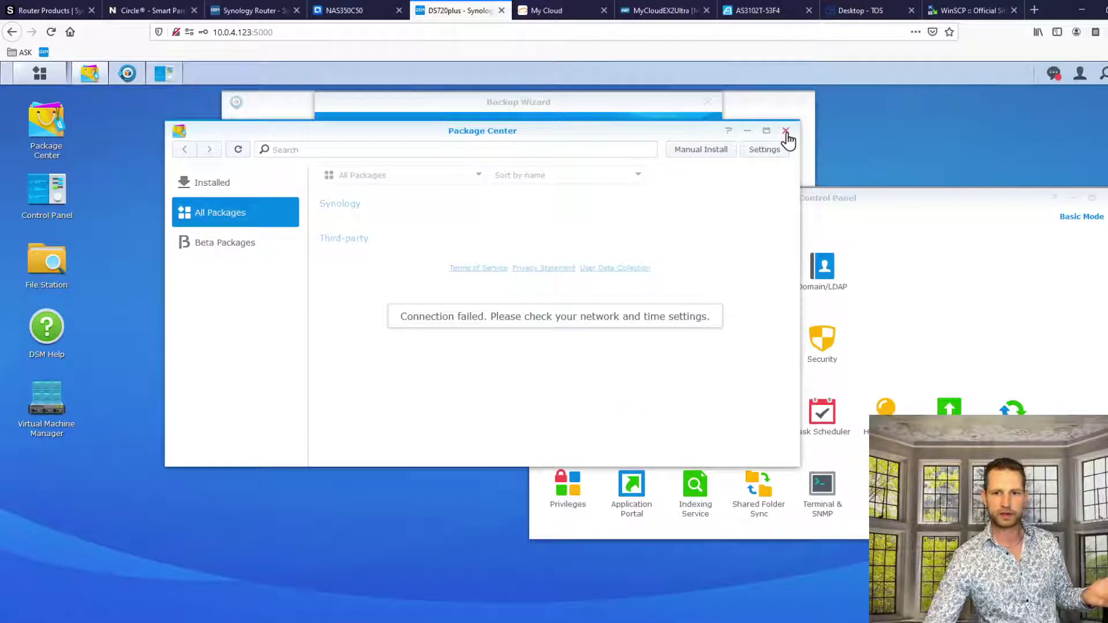
click(785, 132)
click(48, 132)
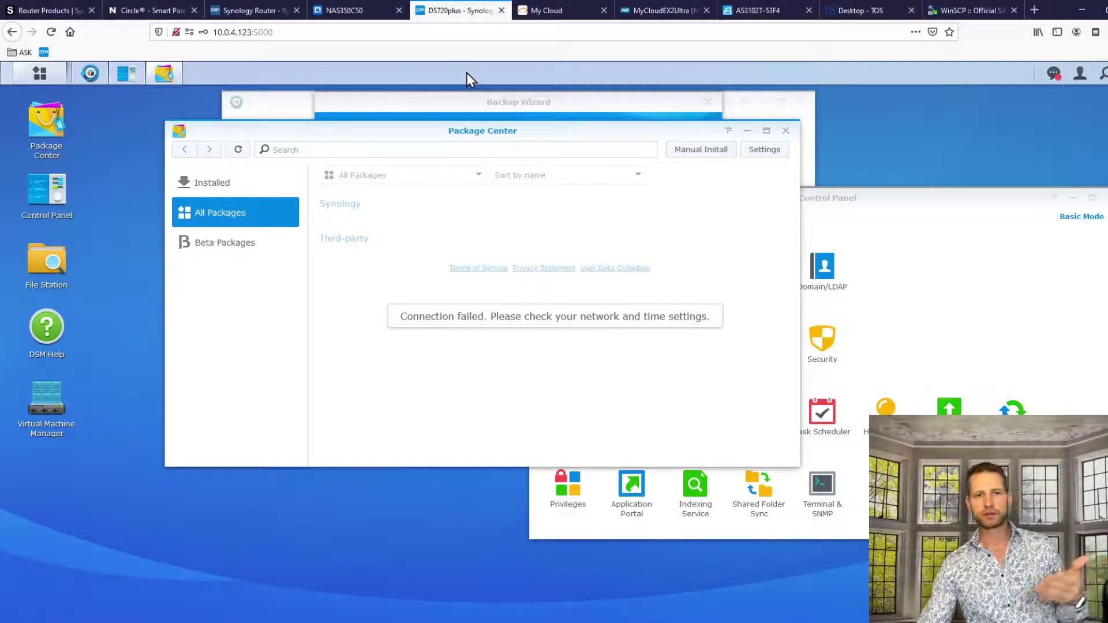
Edit the Synology profile: turn Web Filter ON with Custom selected, cancelling the custom list.
click(240, 15)
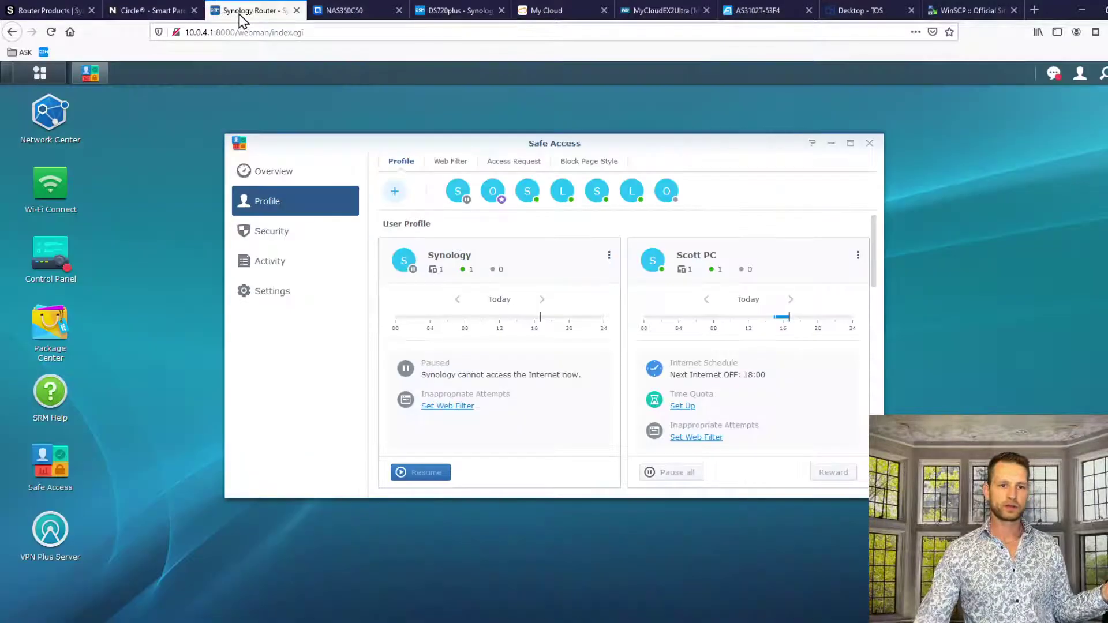
click(610, 256)
click(575, 275)
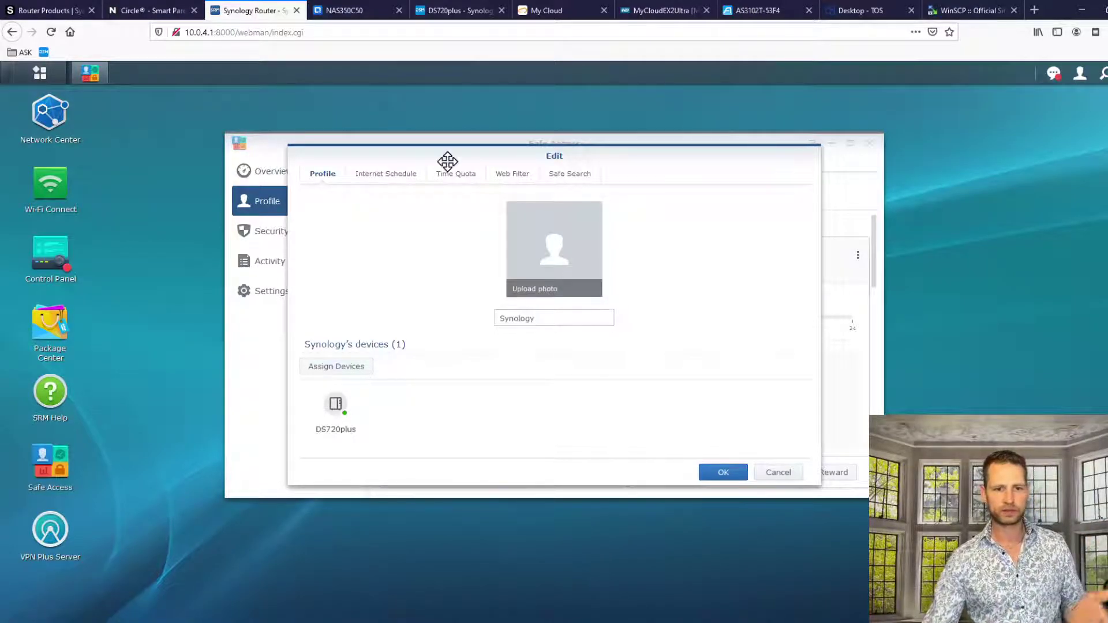
click(512, 175)
click(333, 210)
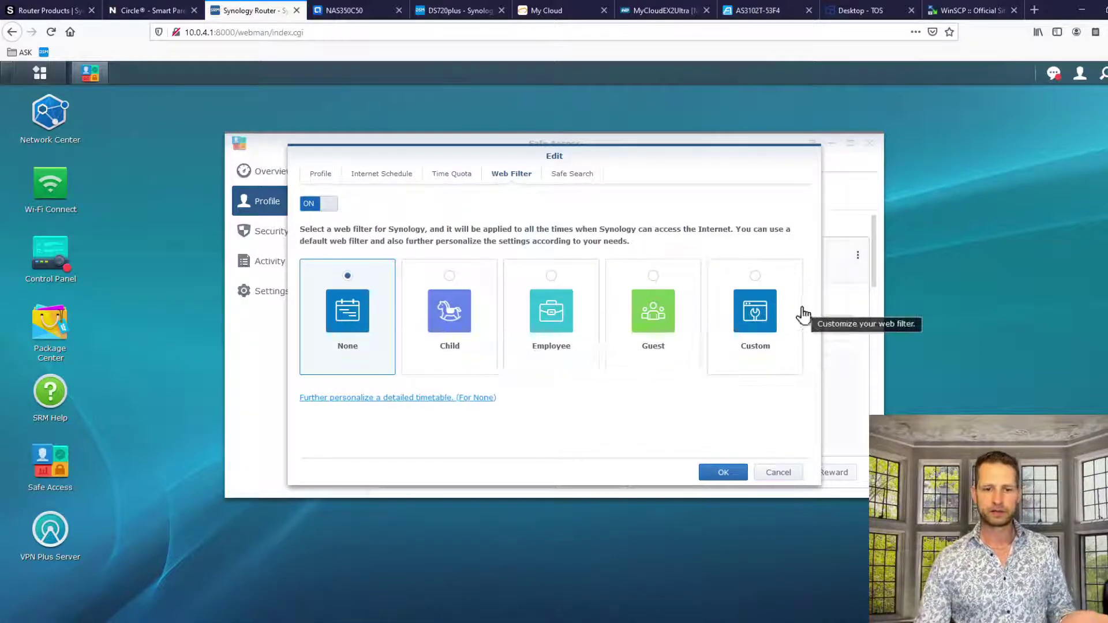
click(758, 280)
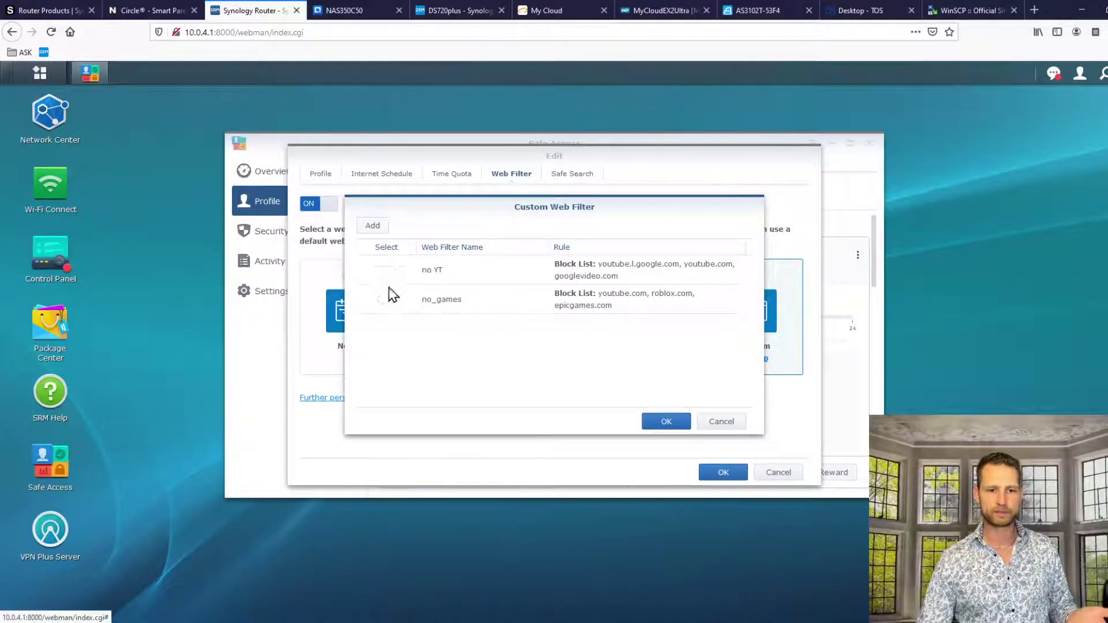
click(730, 425)
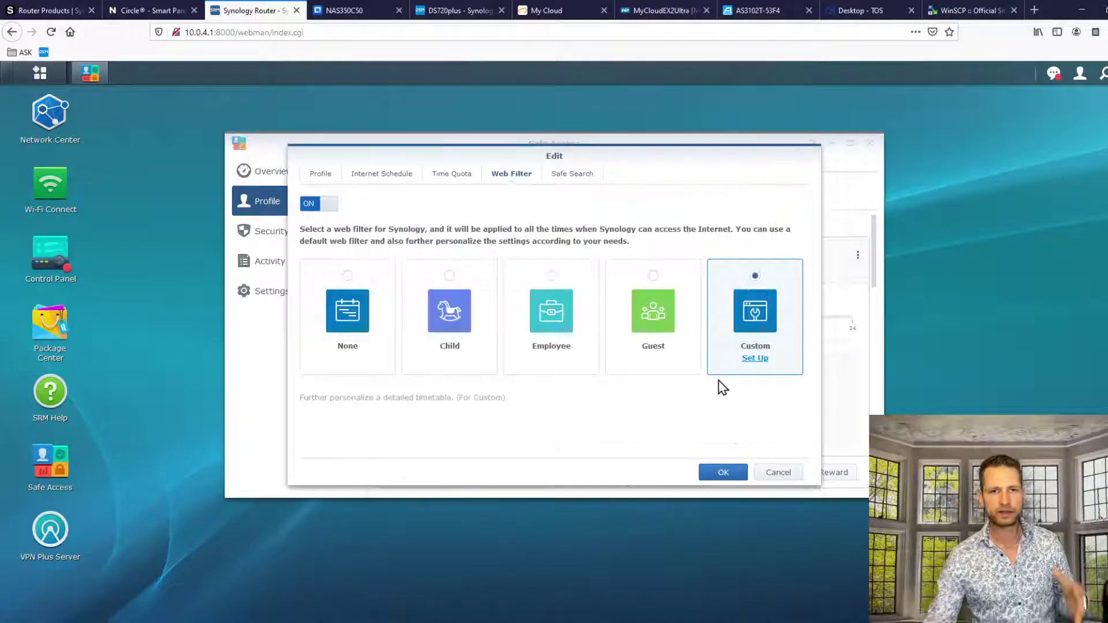